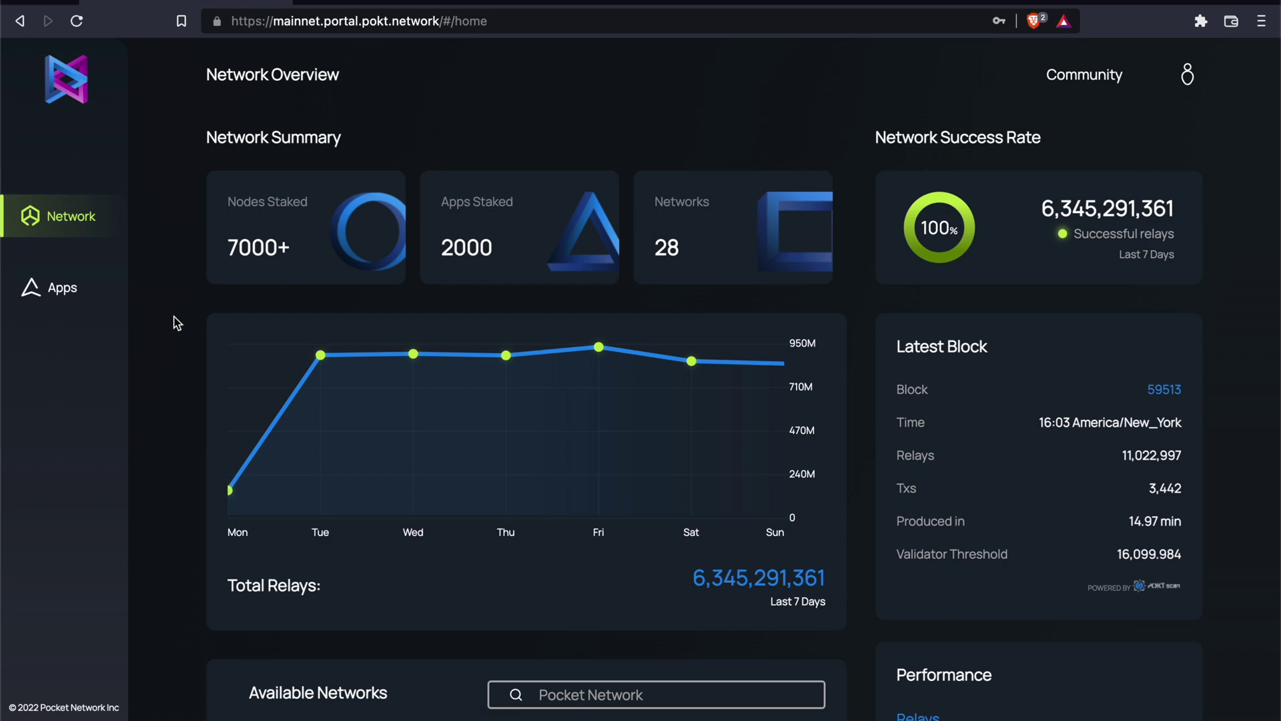
Open the Create an App form from Apps in the Pocket Portal sidebar.
{"action": "left_click", "coordinate": [78, 290]}
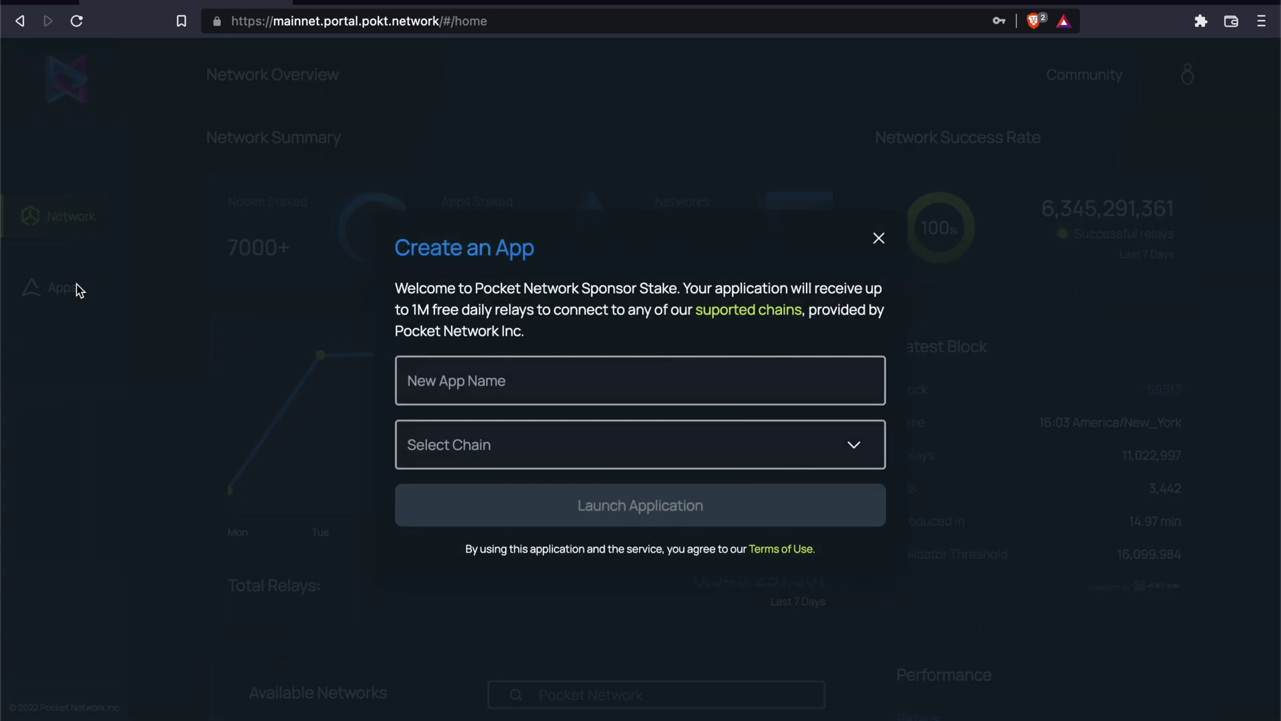
Name the new app 'cadena', choose the Ethereum Rinkeby chain, and launch it.
{"action": "left_click", "coordinate": [419, 363]}
{"action": "type", "text": "cadena"}
{"action": "left_click", "coordinate": [488, 429]}
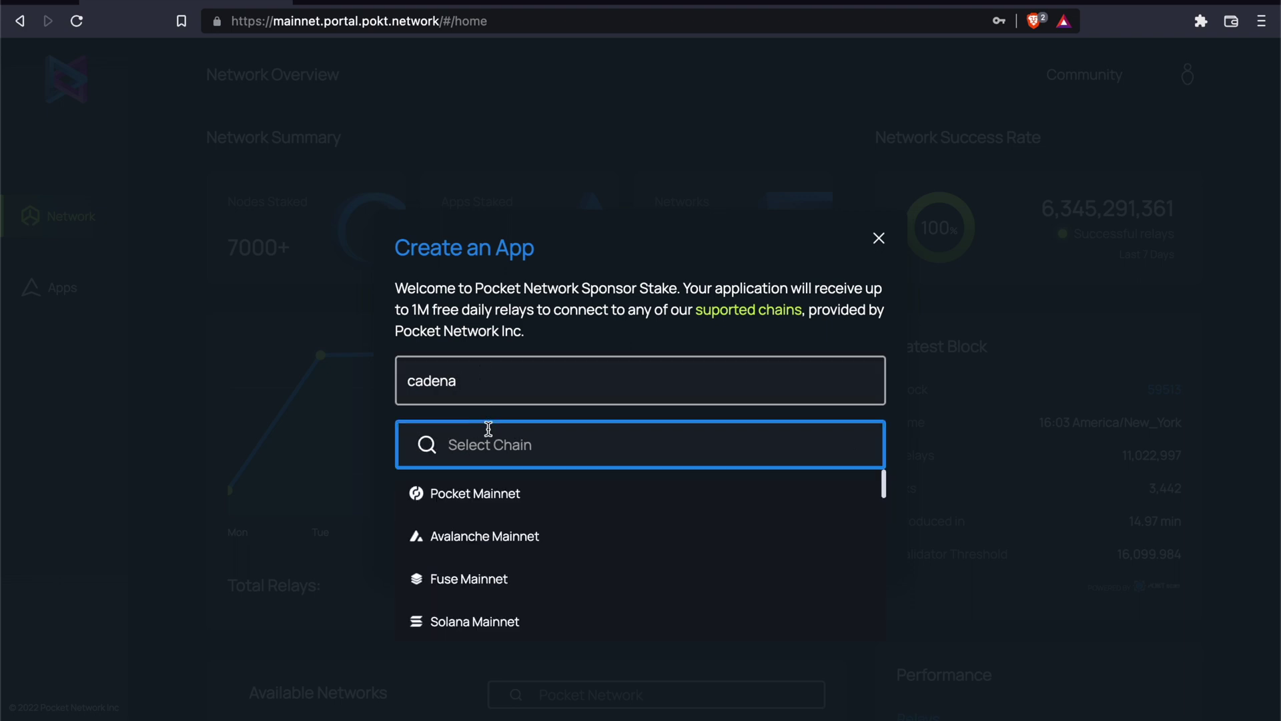
{"action": "type", "text": "ethereum"}
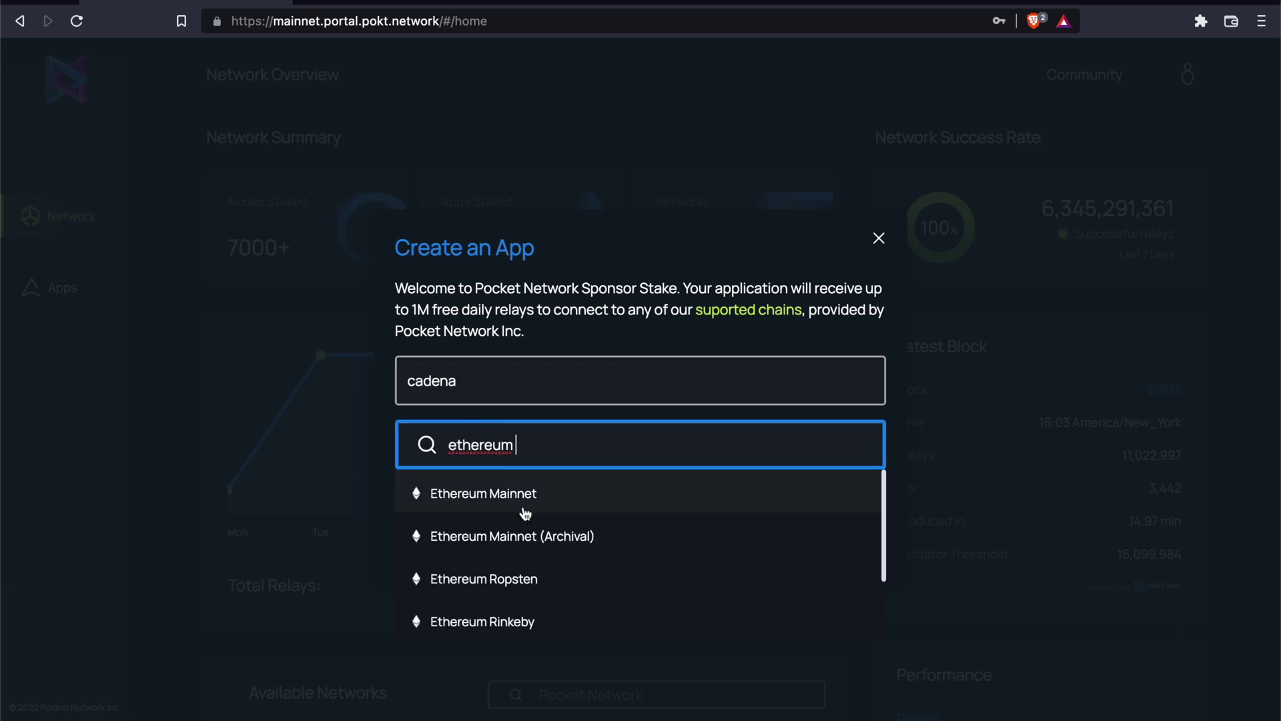
{"action": "scroll", "coordinate": [523, 605], "scroll_direction": "down", "scroll_amount": 1}
{"action": "left_click", "coordinate": [526, 589]}
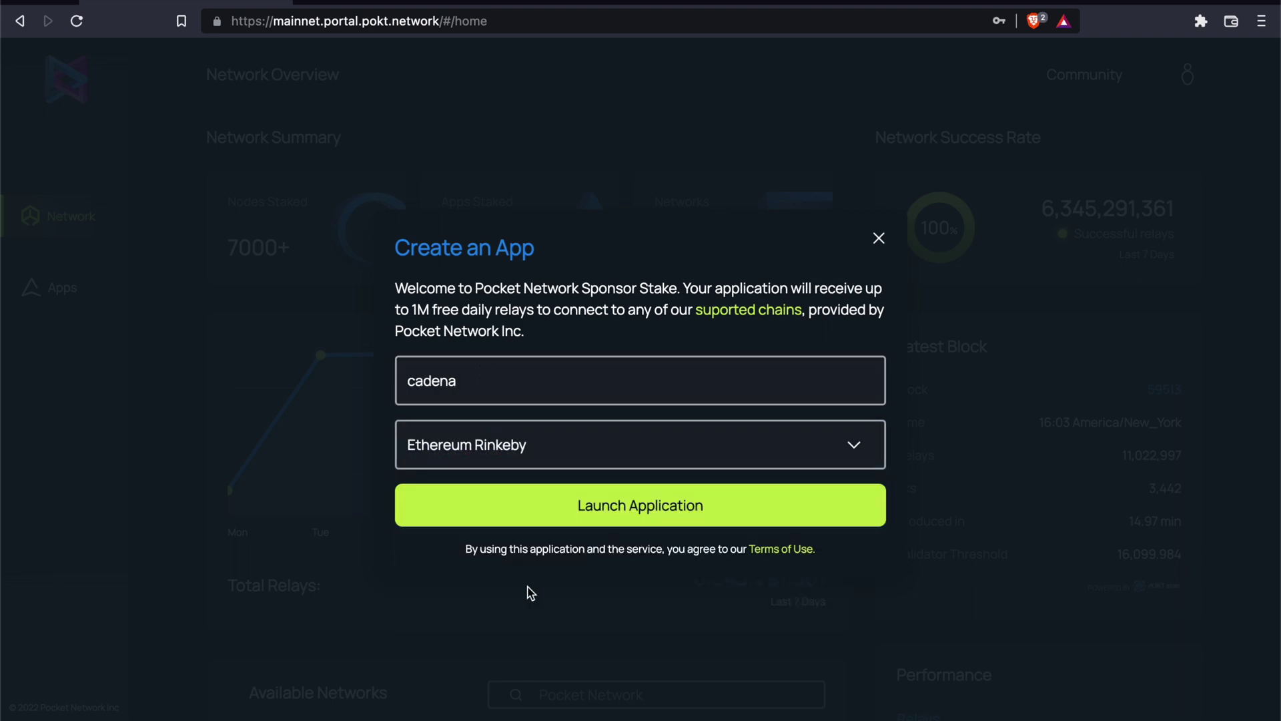
{"action": "left_click", "coordinate": [552, 519]}
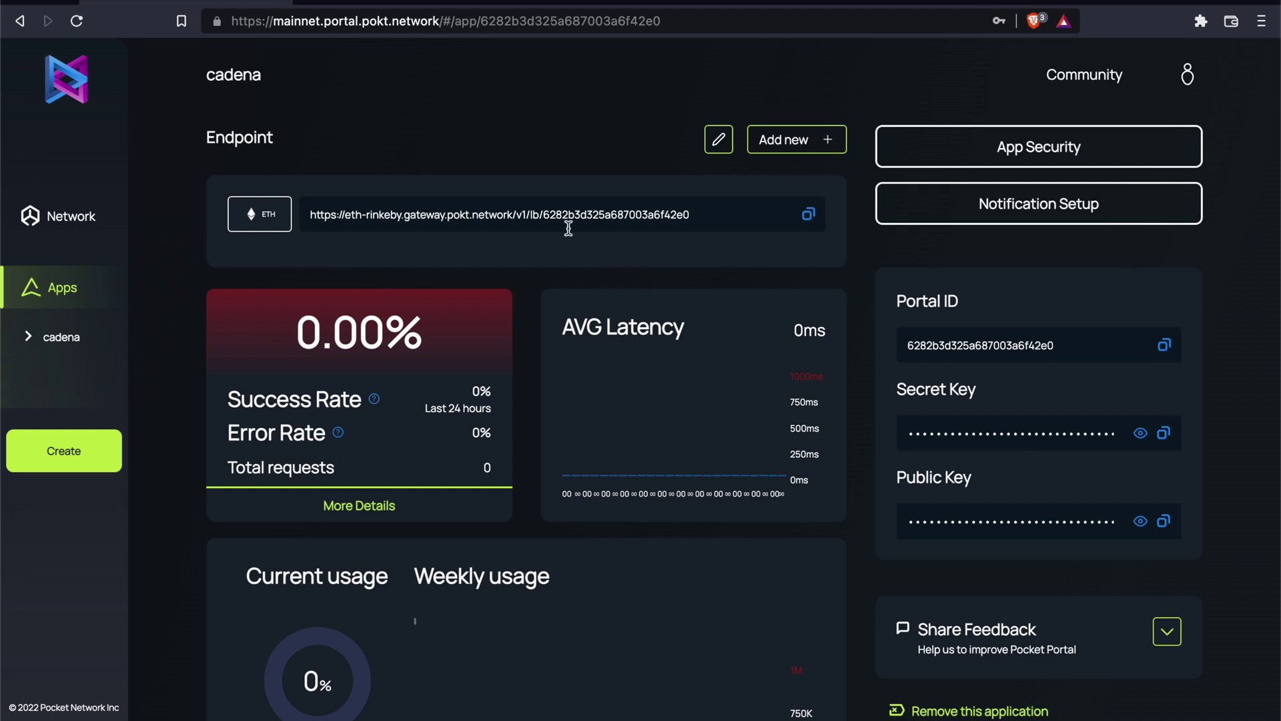
Copy the cadena app's Ethereum Rinkeby endpoint URL from its dashboard.
{"action": "left_click", "coordinate": [809, 217]}
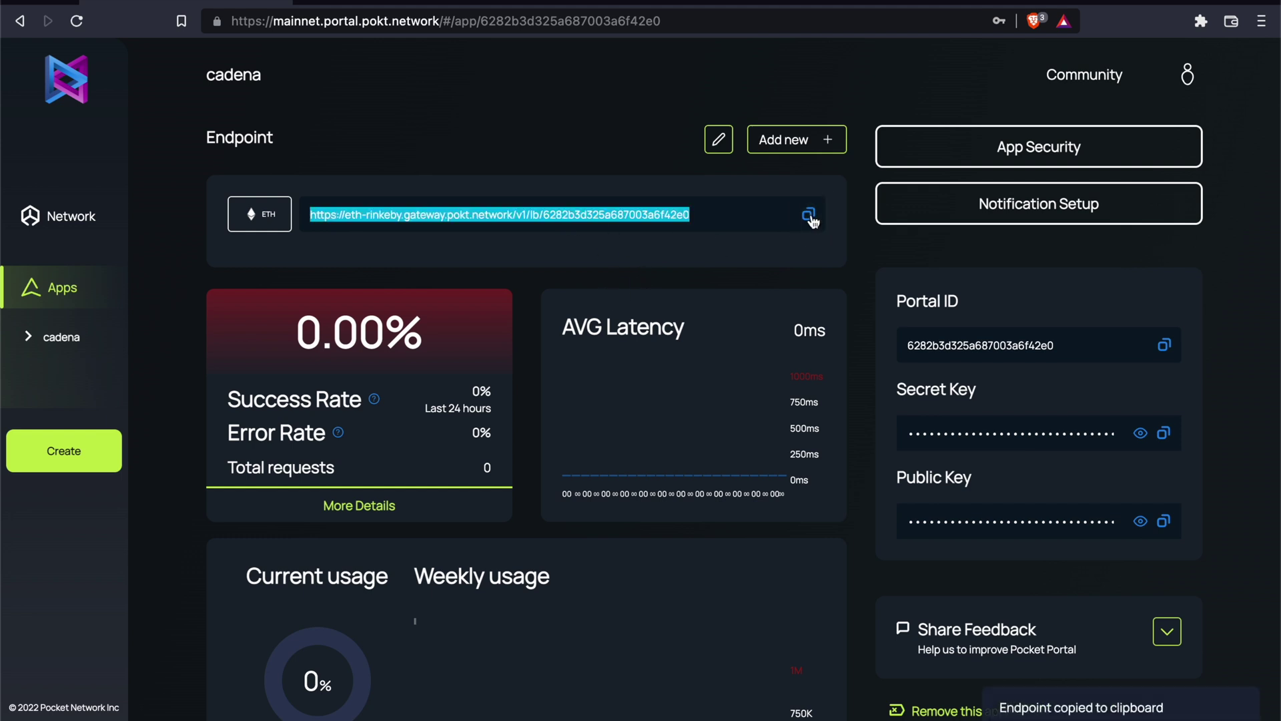
Add Ethereum Rinkeby to cadena's approved chains in App Security and save.
{"action": "left_click", "coordinate": [921, 162]}
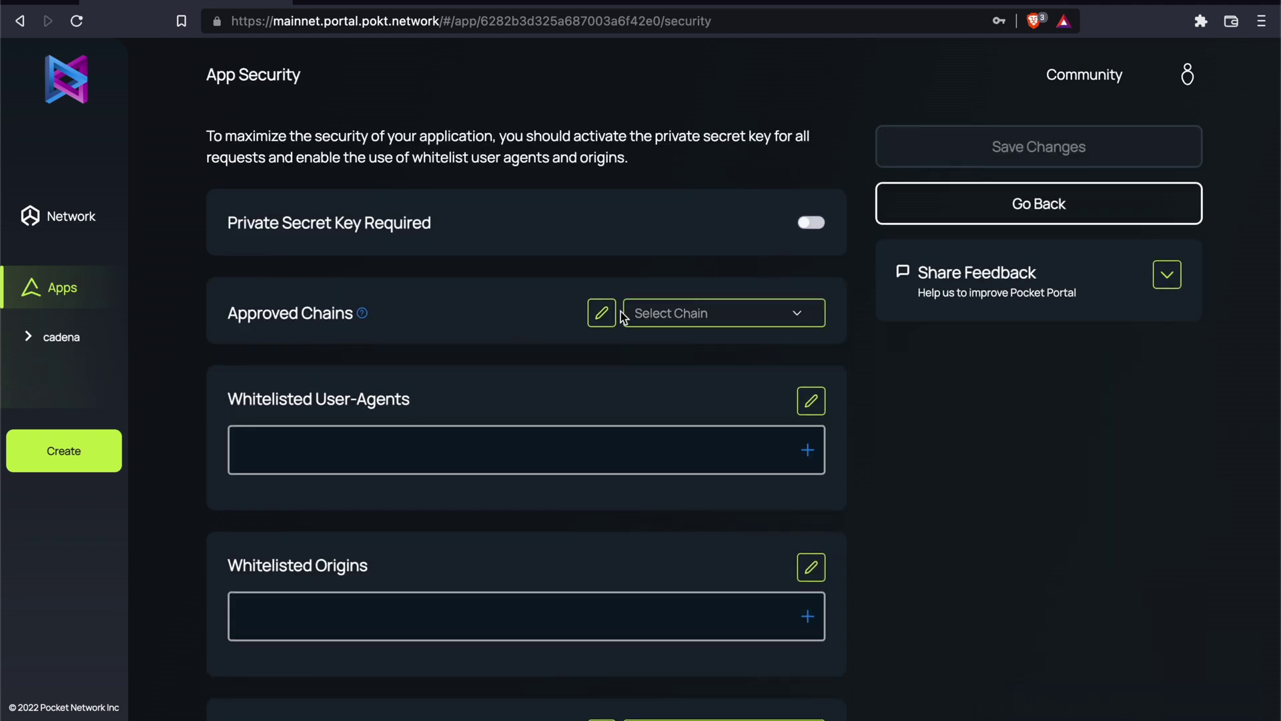
{"action": "left_click", "coordinate": [651, 315]}
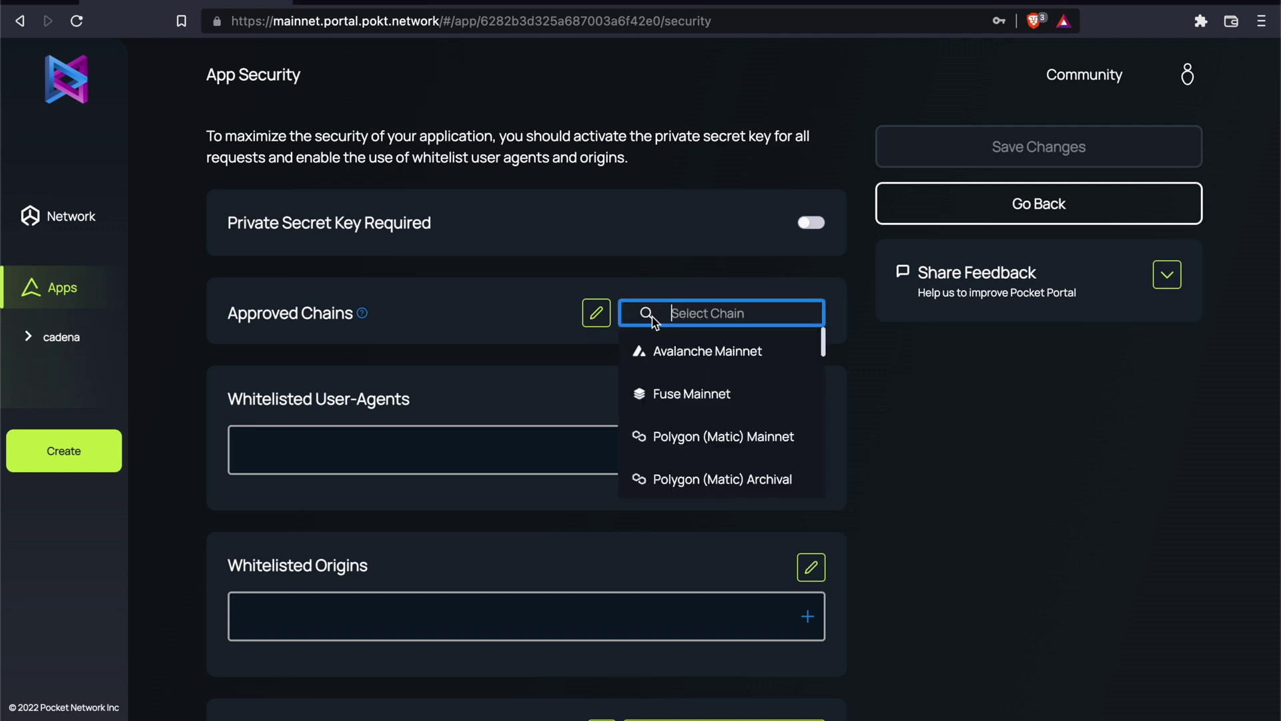
{"action": "type", "text": "ethere"}
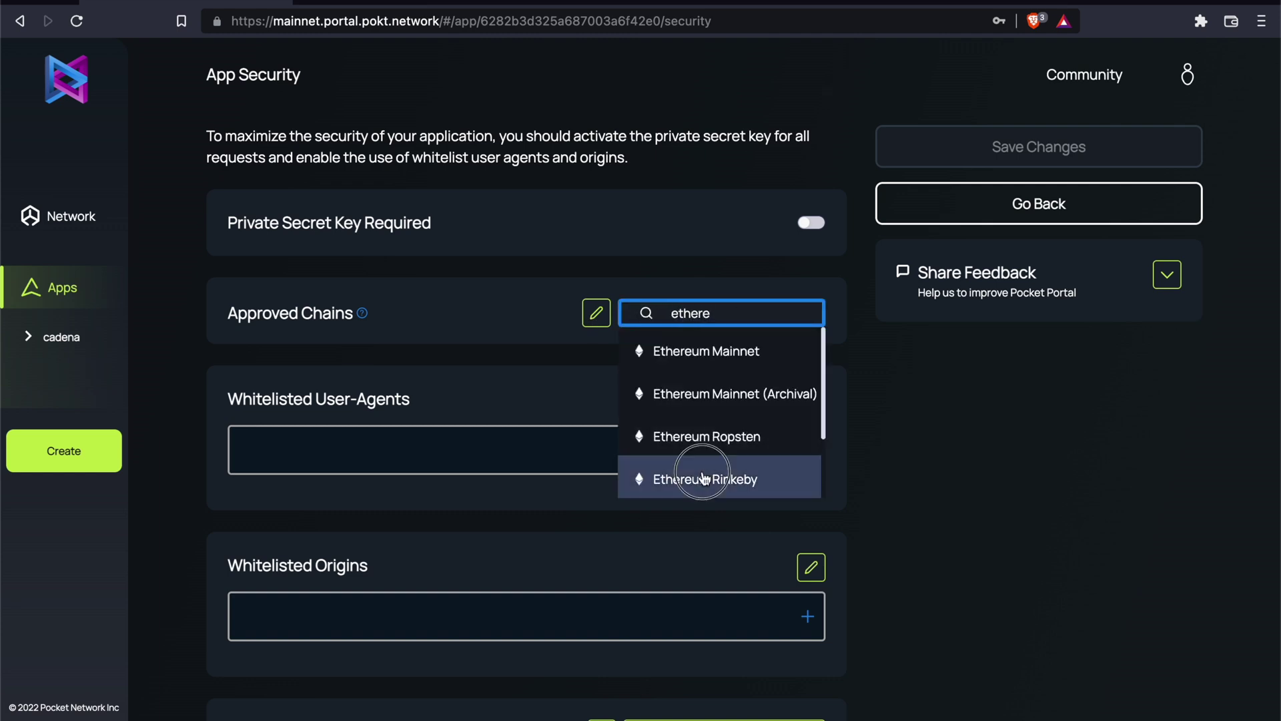
{"action": "left_click", "coordinate": [704, 479]}
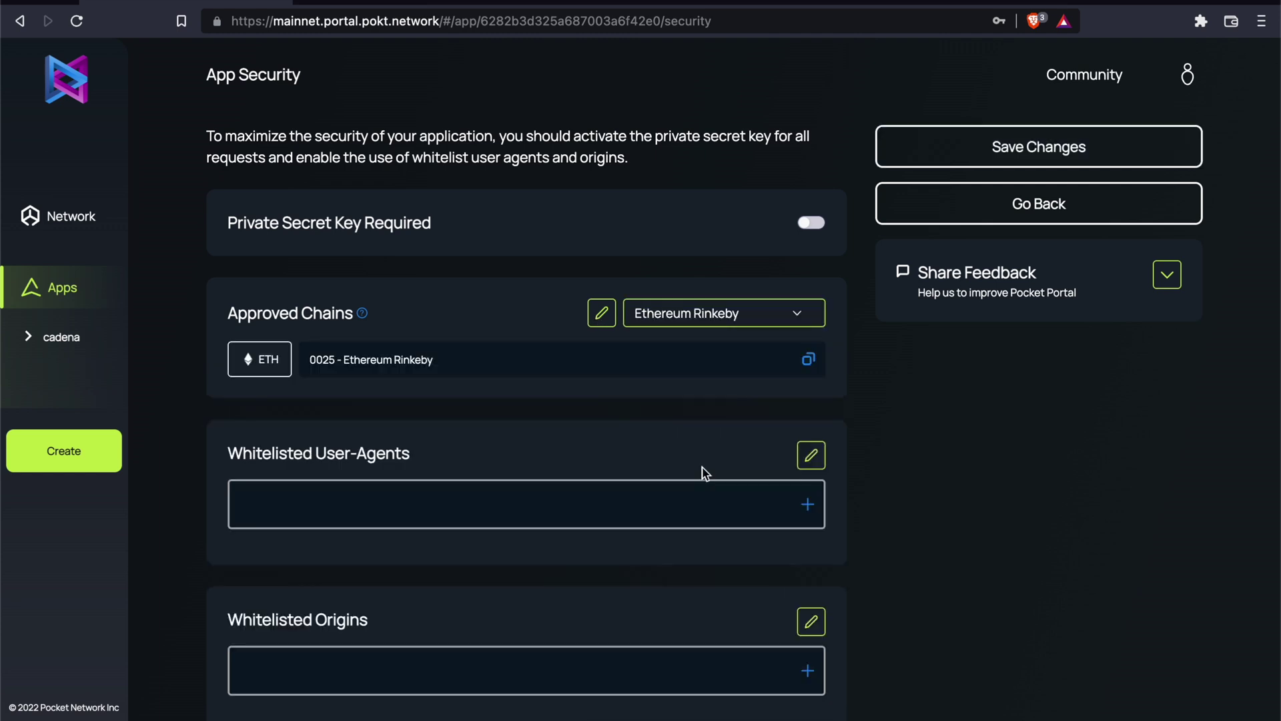
{"action": "left_click", "coordinate": [984, 147]}
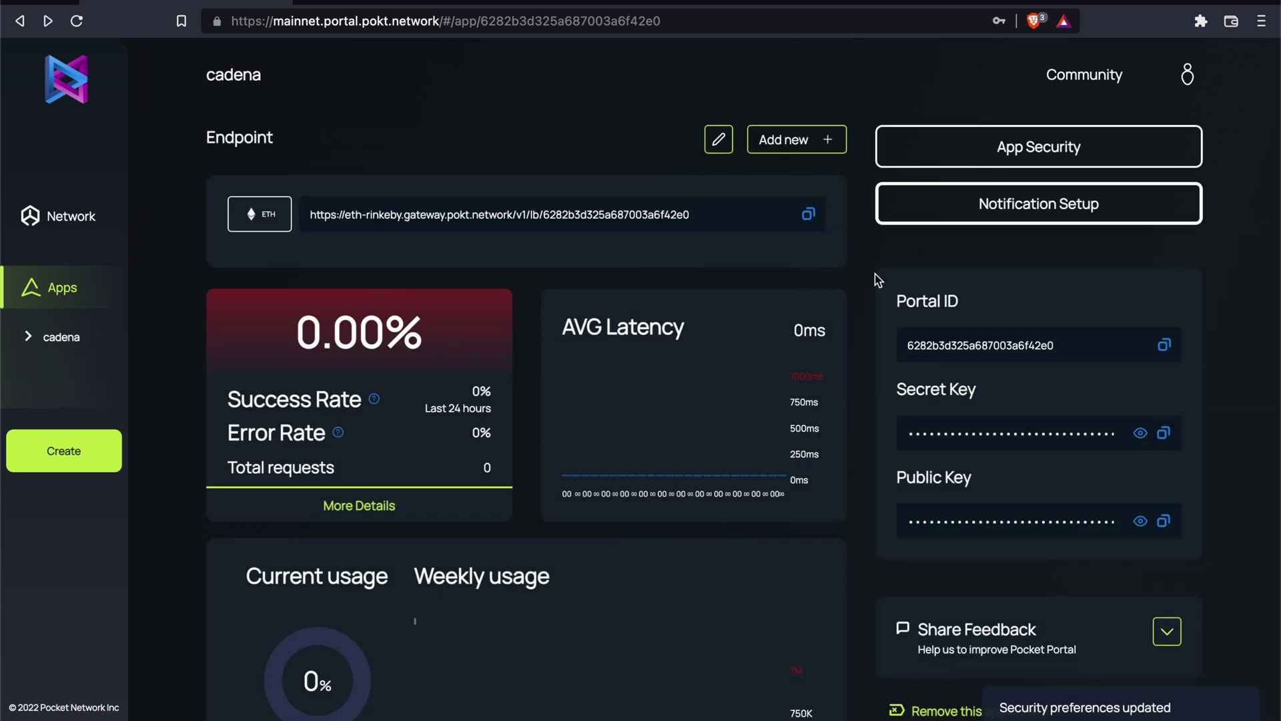
Copy the endpoint URL again and switch over to the code editor.
{"action": "left_click", "coordinate": [808, 213]}
{"action": "key", "text": "super+Tab"}
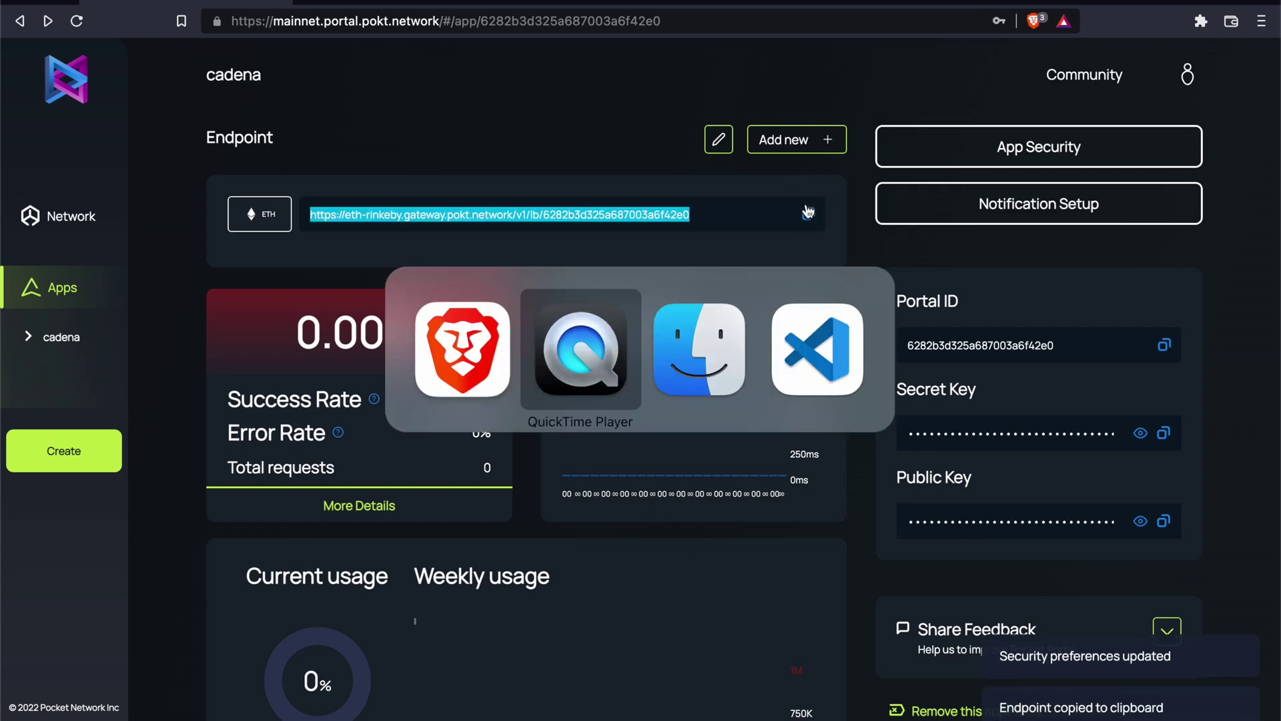
{"action": "key", "text": "super+Tab"}
{"action": "key", "text": "super+Tab"}
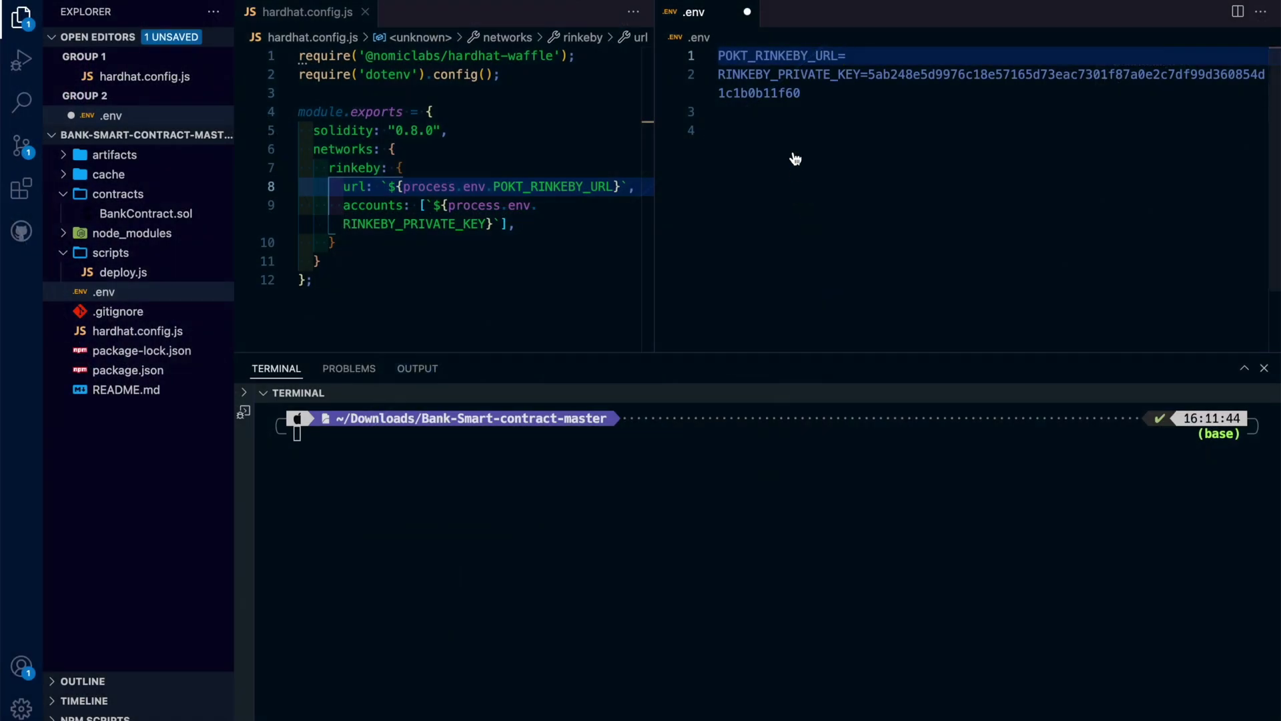
Paste the endpoint as POKT_RINKEBY_URL in .env, save, and check hardhat.config.js uses it.
{"action": "key", "text": "super+v"}
{"action": "key", "text": "super+s"}
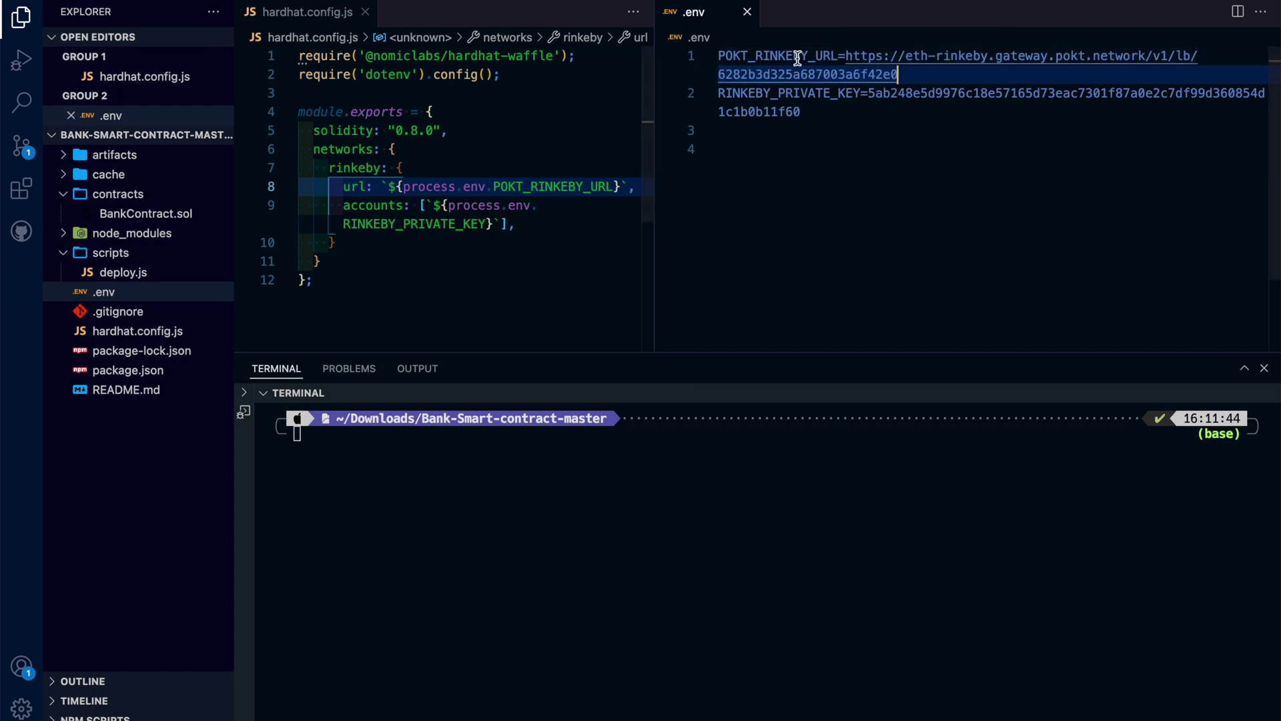
{"action": "left_click_drag", "start_coordinate": [837, 57], "coordinate": [724, 56]}
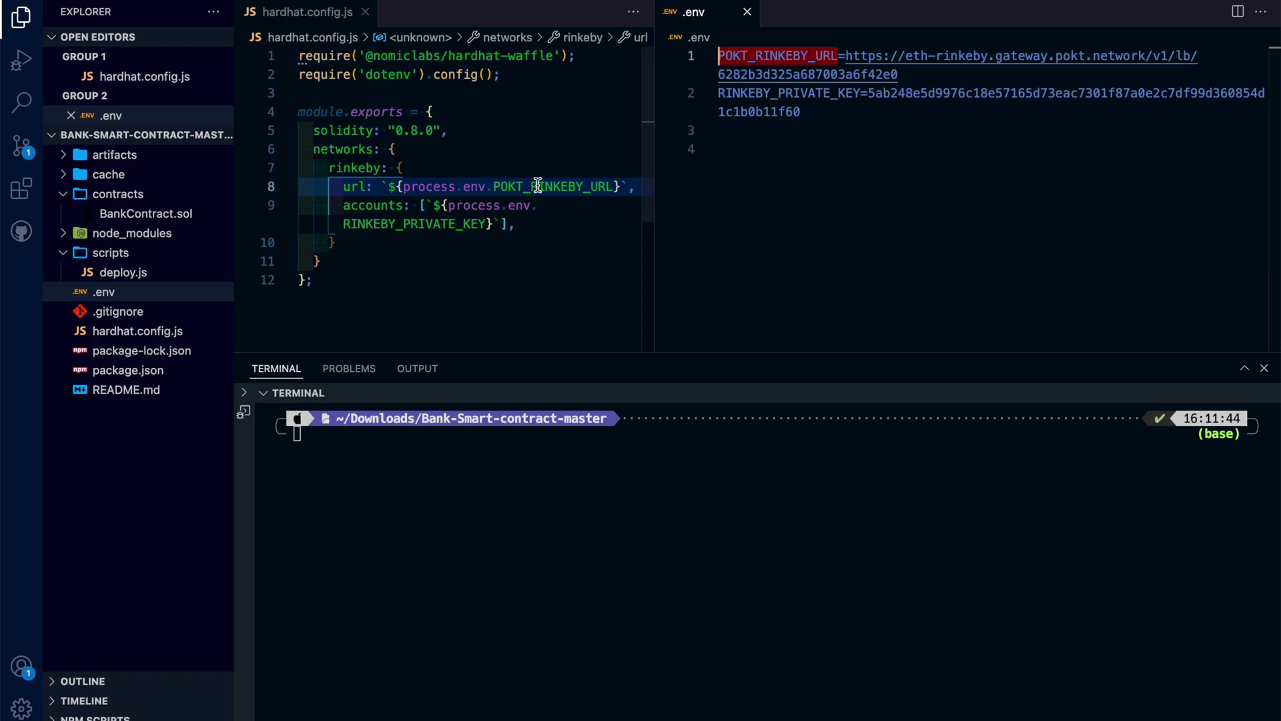
{"action": "left_click", "coordinate": [508, 186]}
Recall and run 'npx hardhat run scripts/deploy.js --network rinkeby' in the terminal.
{"action": "left_click", "coordinate": [710, 477]}
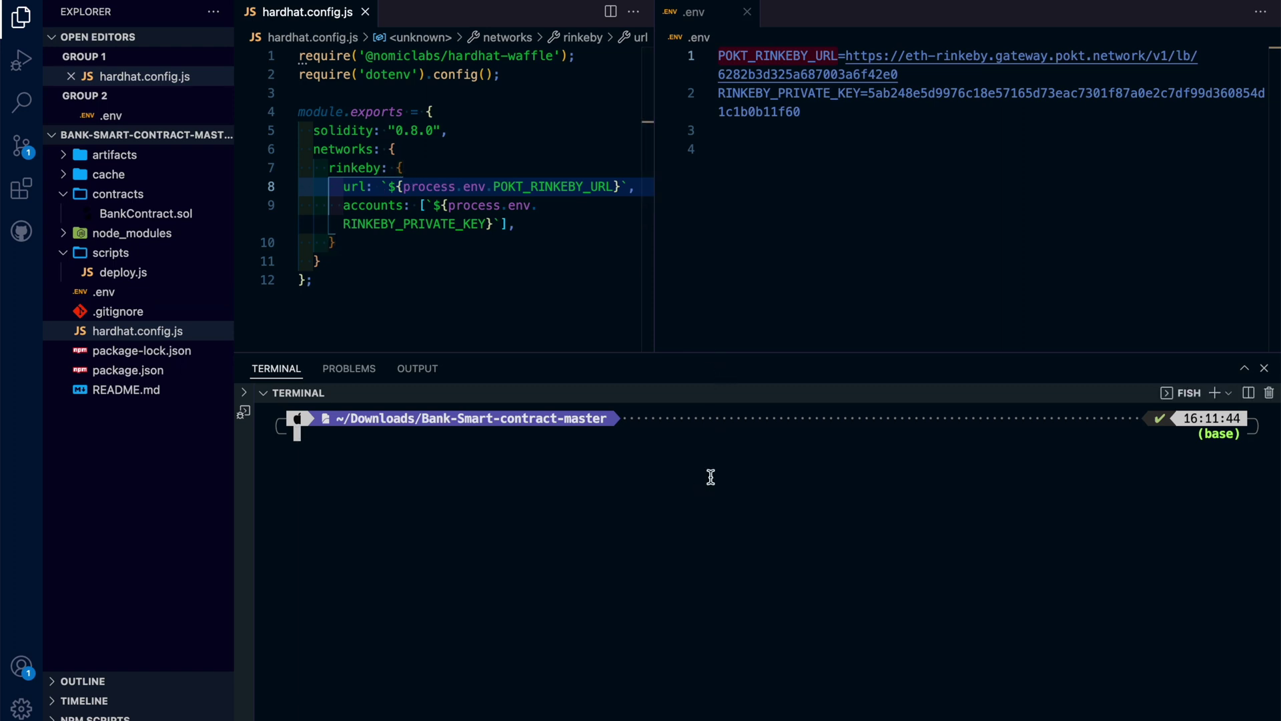
{"action": "key", "text": "Up"}
{"action": "key", "text": "Up"}
{"action": "key", "text": "Return"}
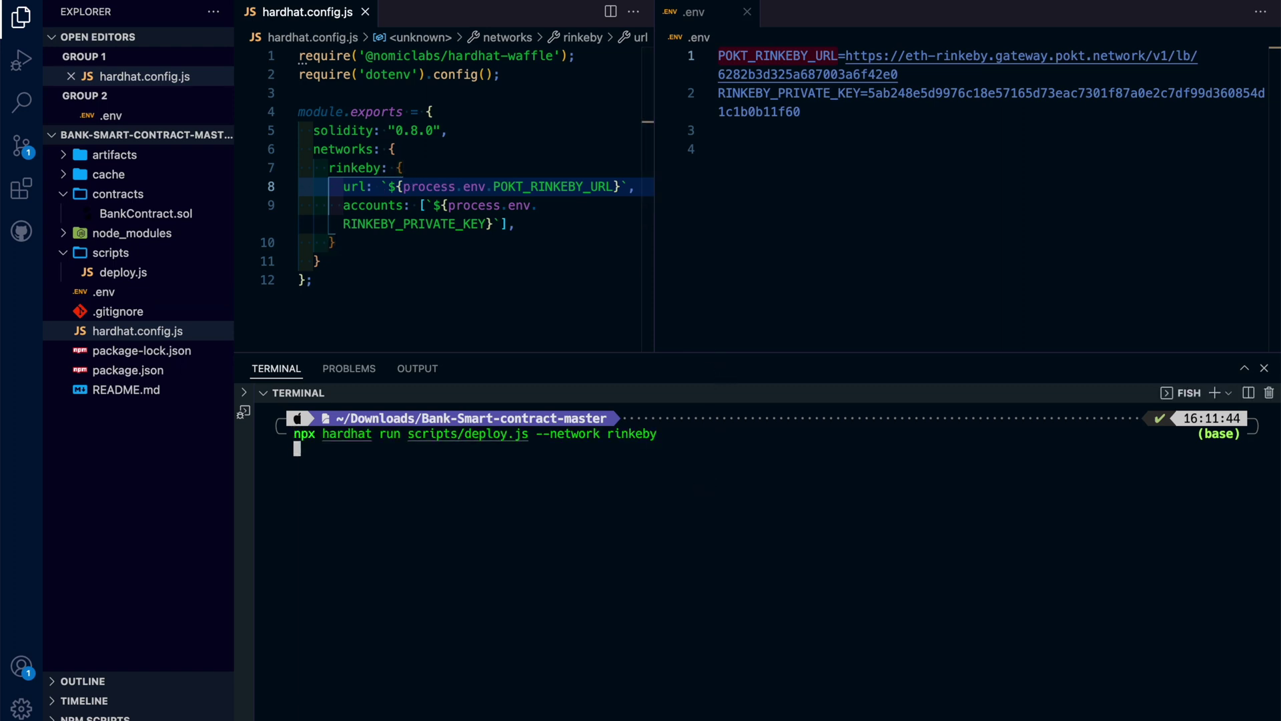